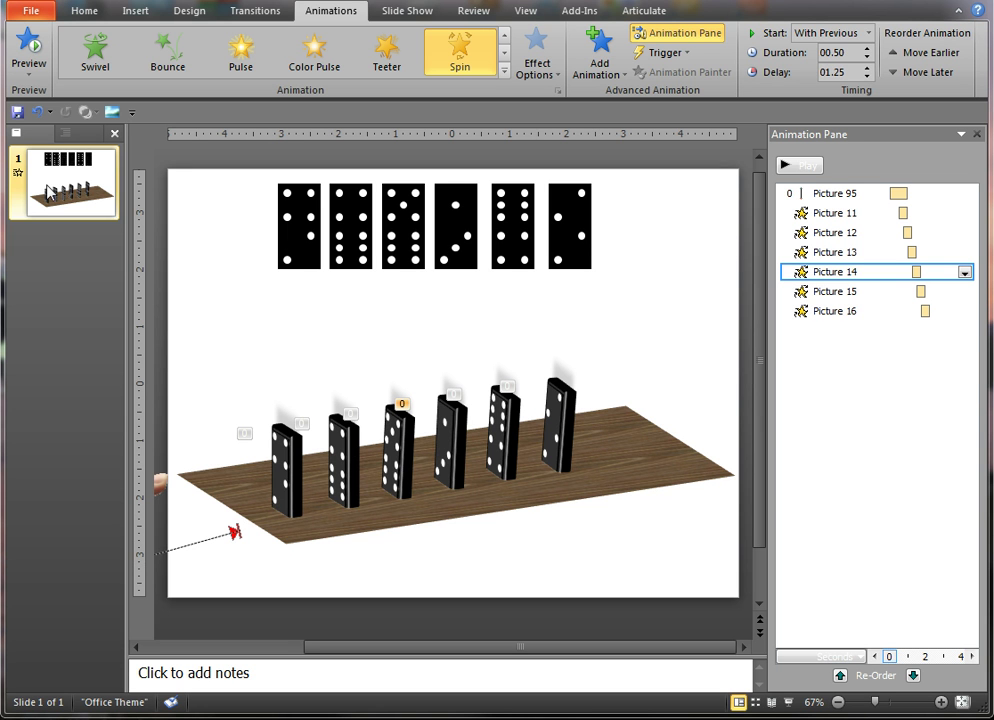
Preview the dominoes' falling animation three times
left_click(30, 52)
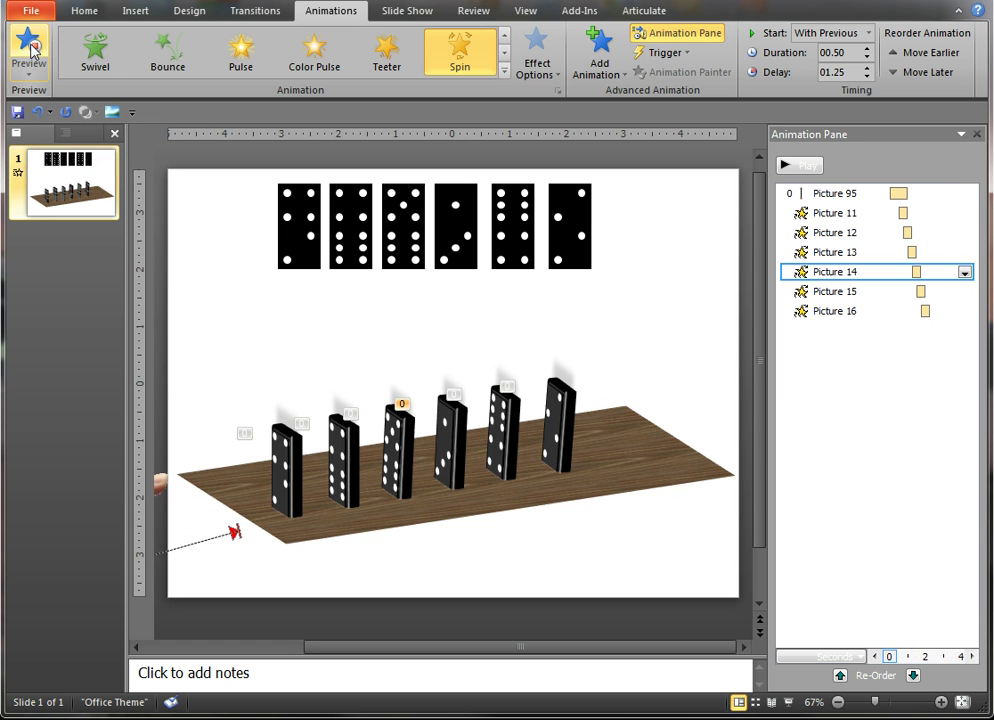
left_click(30, 52)
left_click(28, 50)
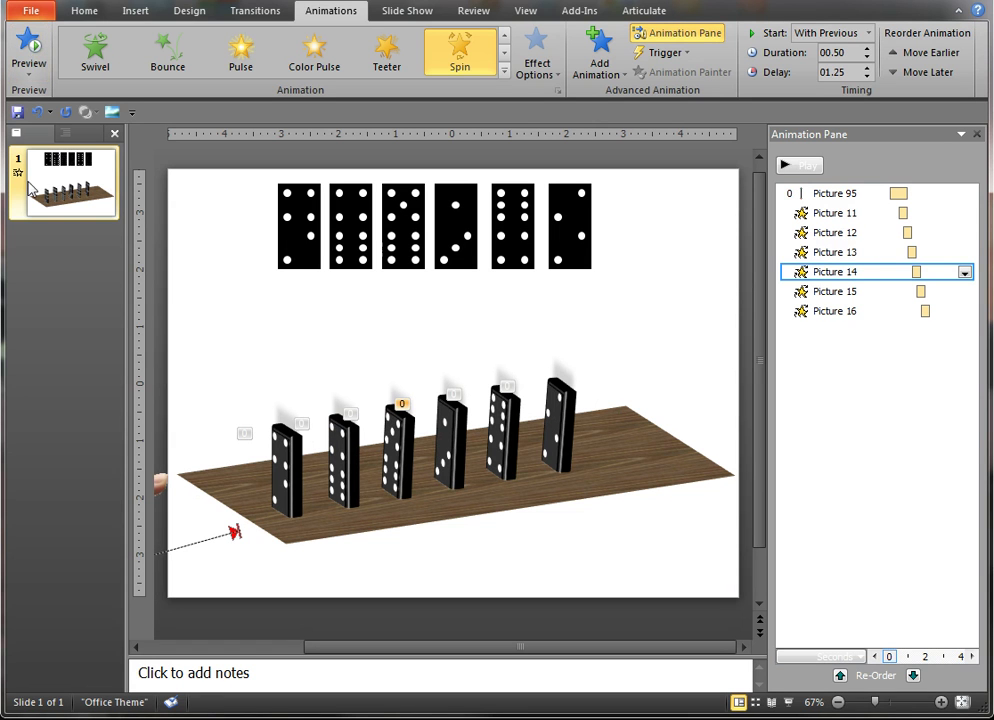
Select the first domino's lower half and shift it down and left
left_click(240, 230)
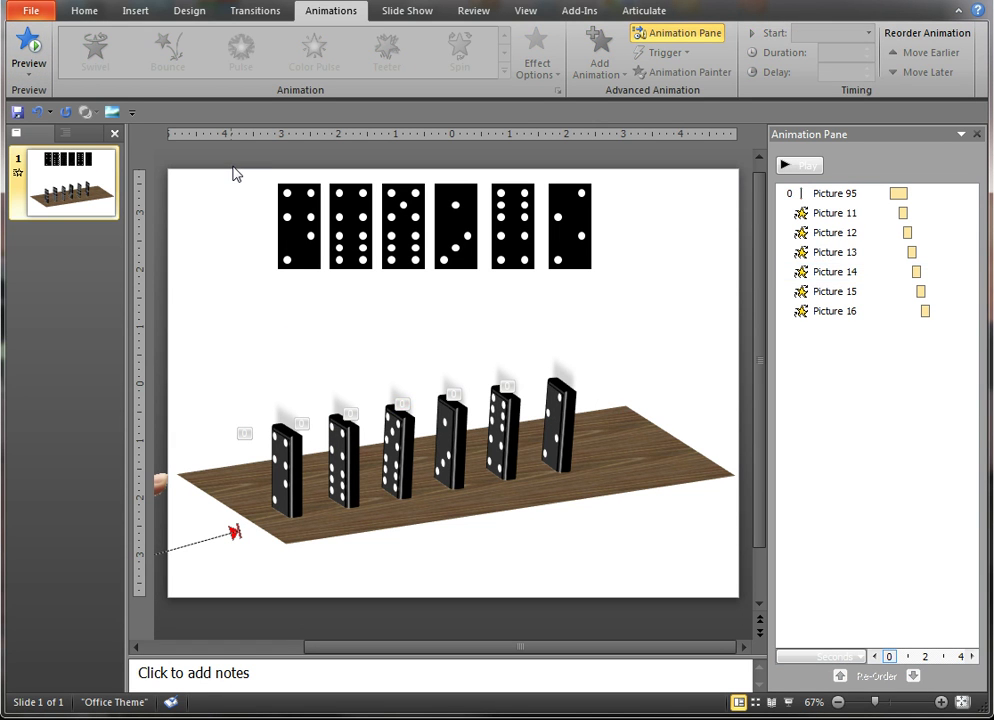
left_click_drag(235, 174, 337, 321)
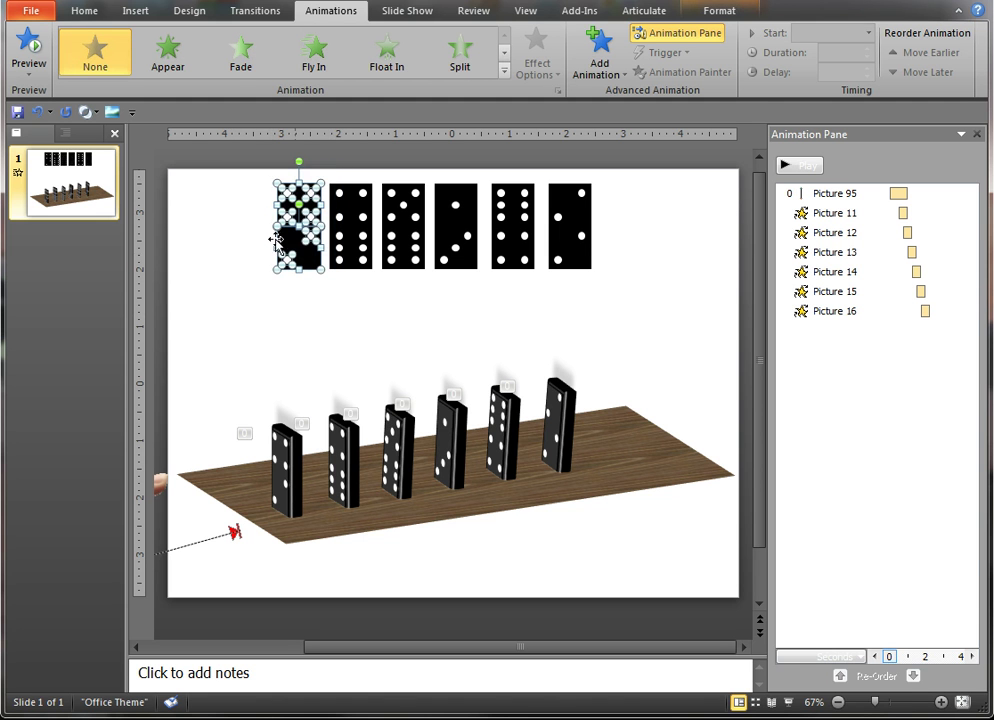
left_click(222, 229)
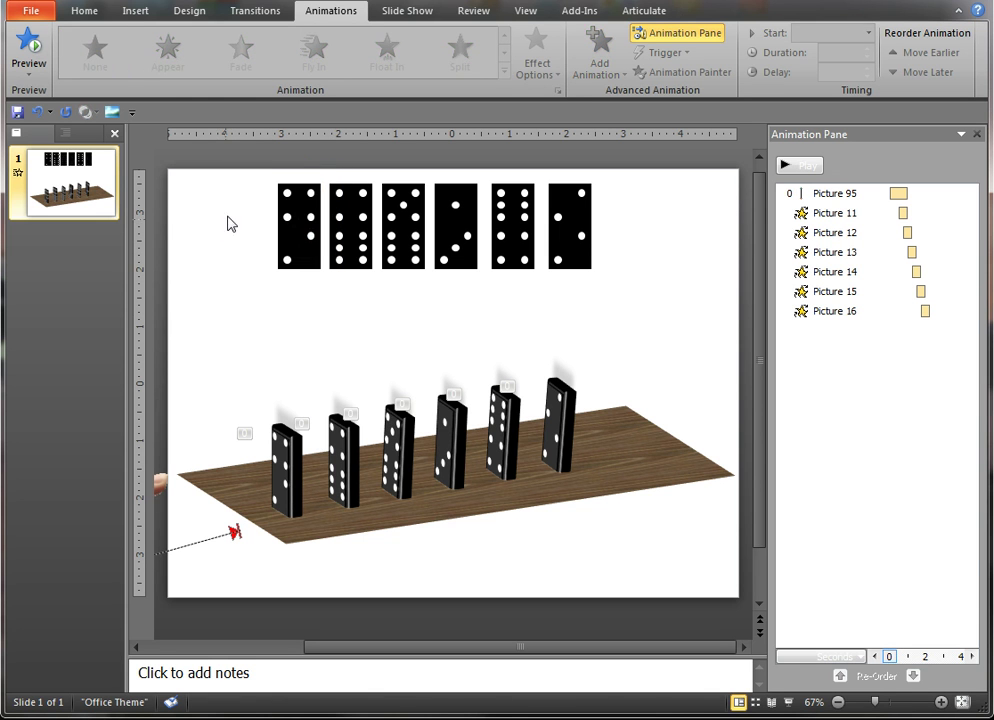
left_click_drag(237, 215, 338, 307)
left_click_drag(300, 247, 263, 277)
left_click(195, 341)
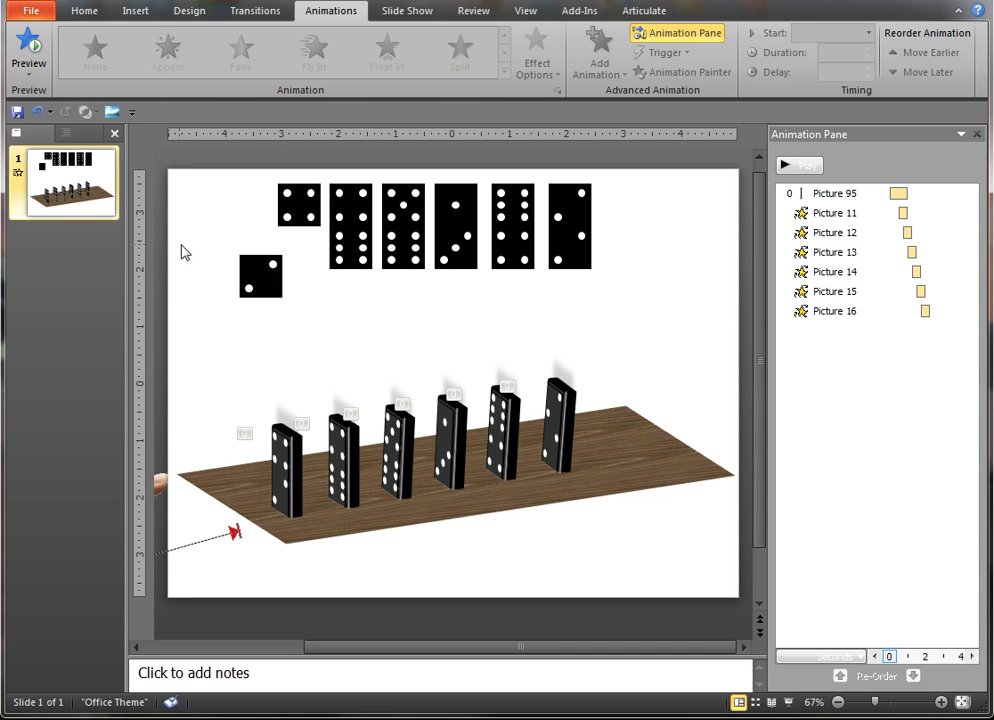
Put the lower piece back, then select the first domino together with its empty frame
left_click(37, 111)
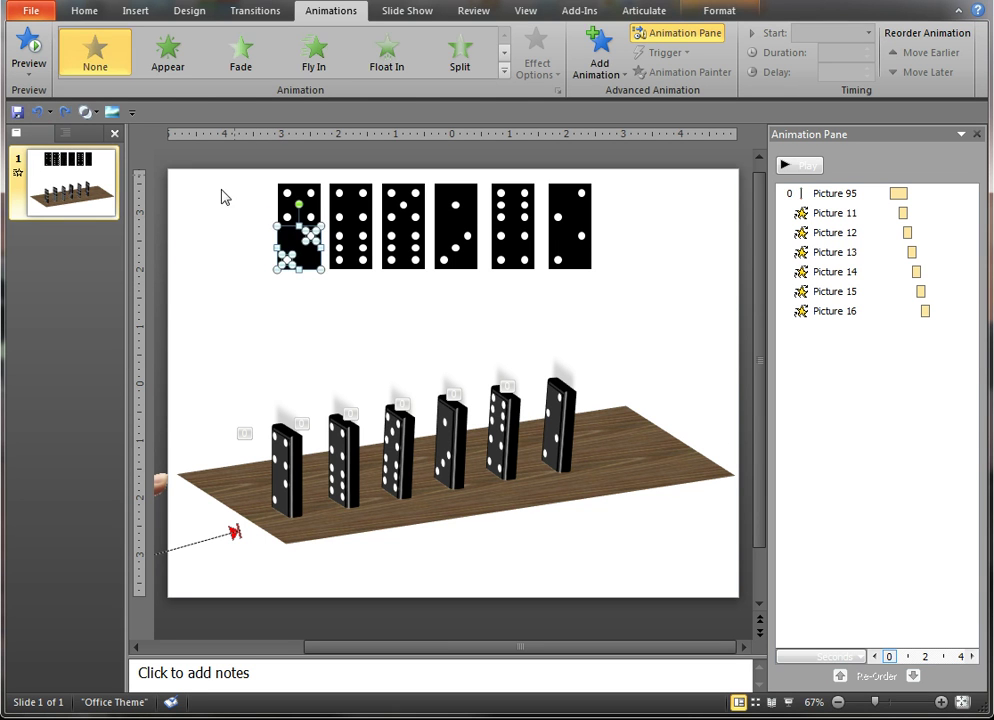
left_click(199, 213)
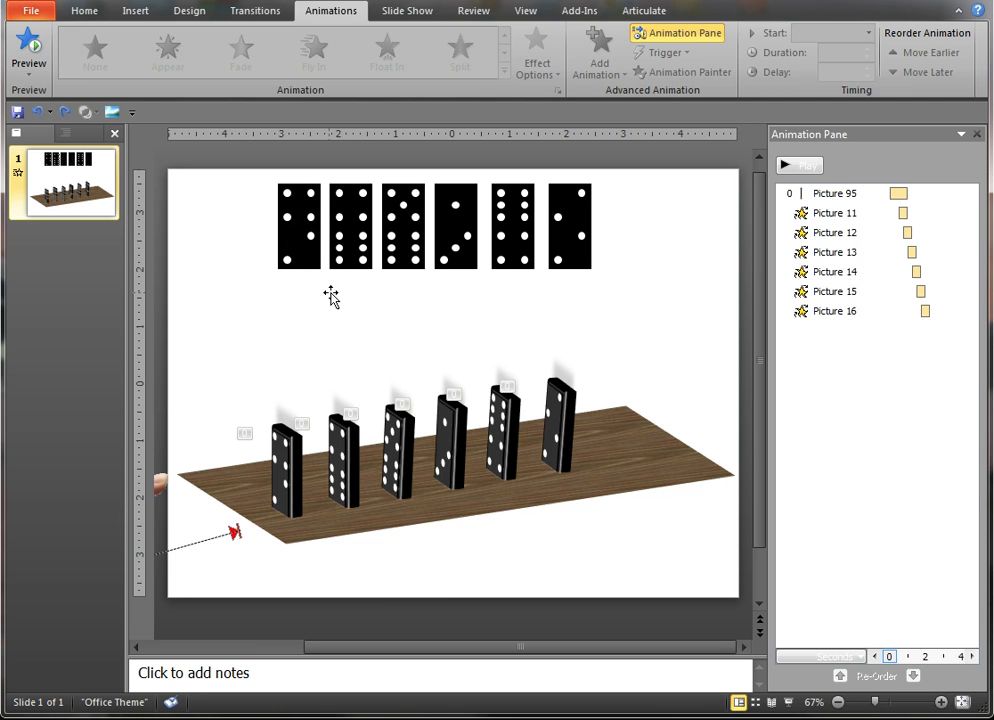
left_click(280, 289)
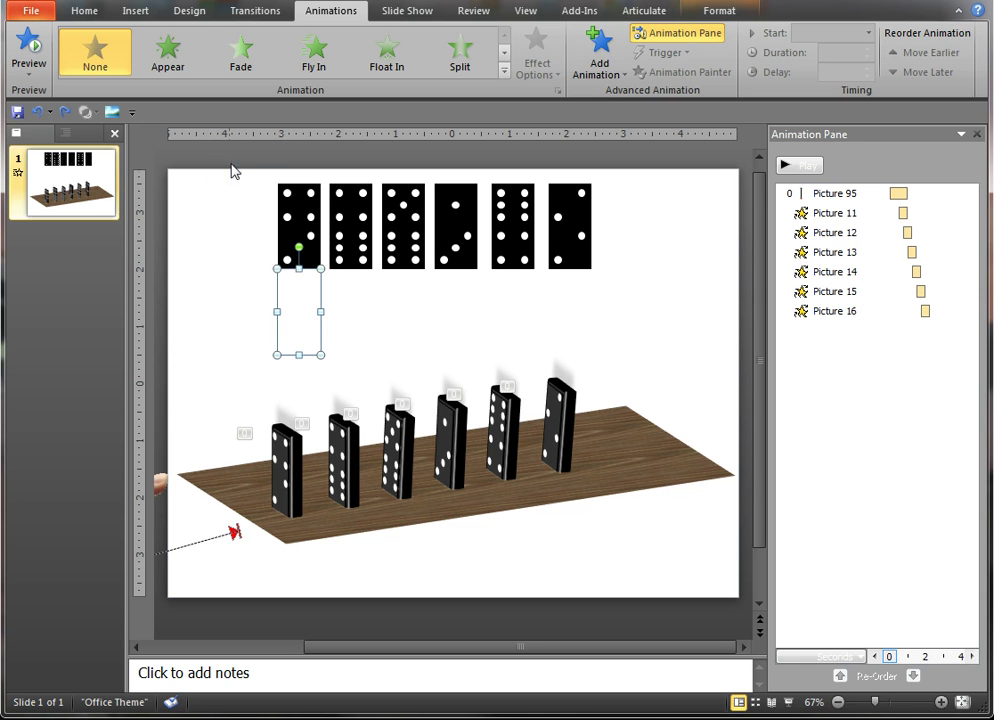
left_click_drag(232, 166, 333, 385)
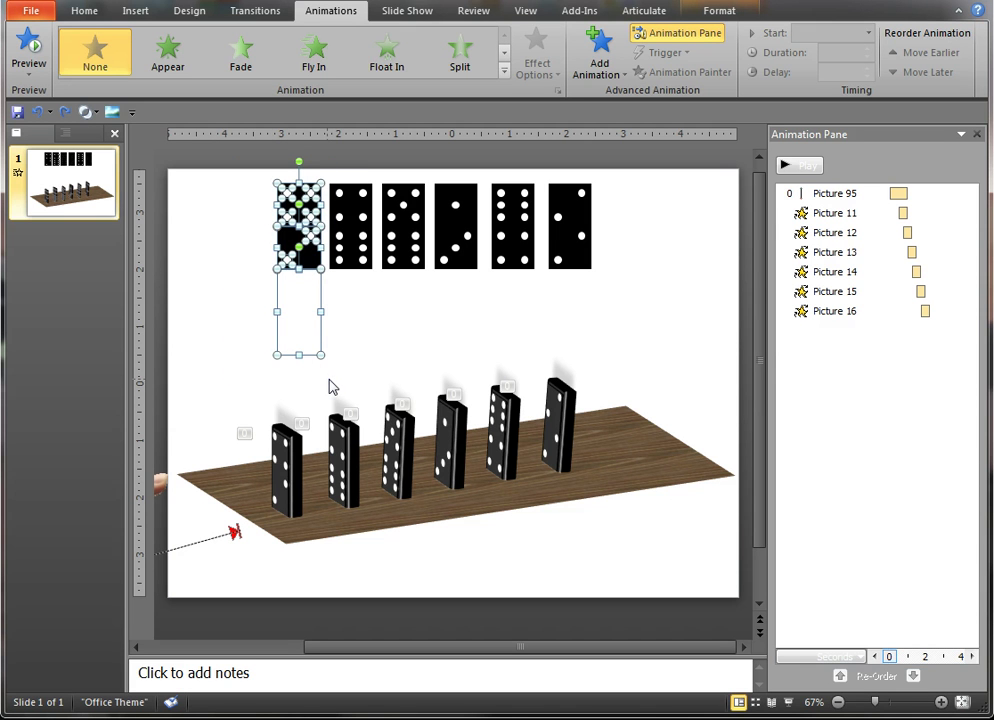
Paste the copied domino and frame as a PNG picture via Paste Special
left_click(80, 14)
left_click(25, 80)
left_click(50, 138)
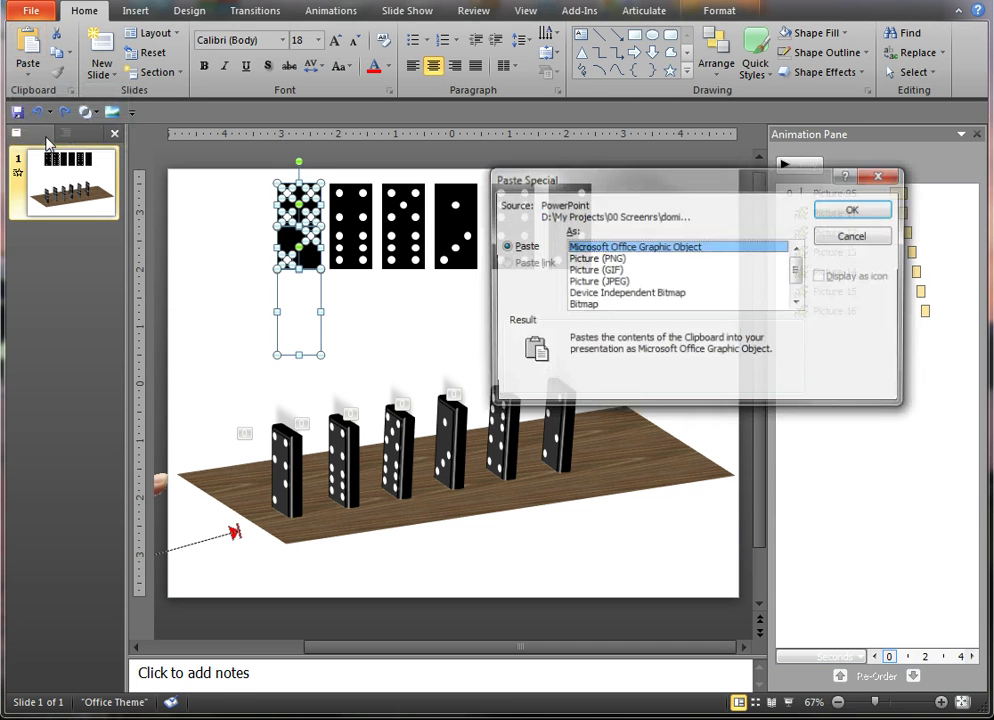
left_click(600, 258)
left_click(854, 209)
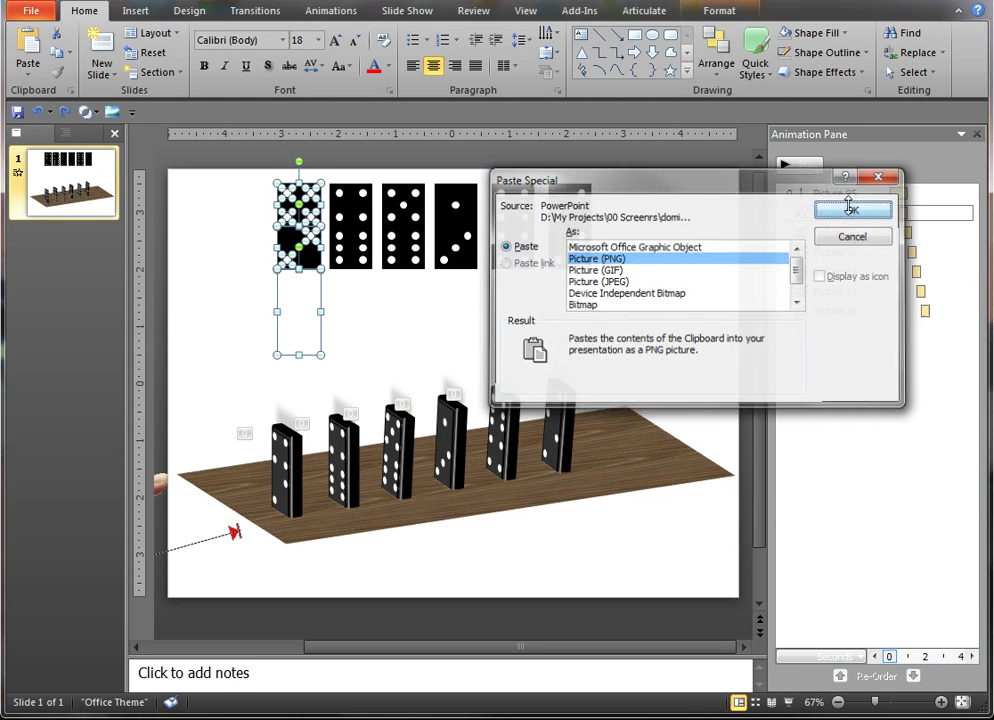
Move the pasted domino picture to the slide's upper right, slightly lower
left_click_drag(457, 343, 658, 255)
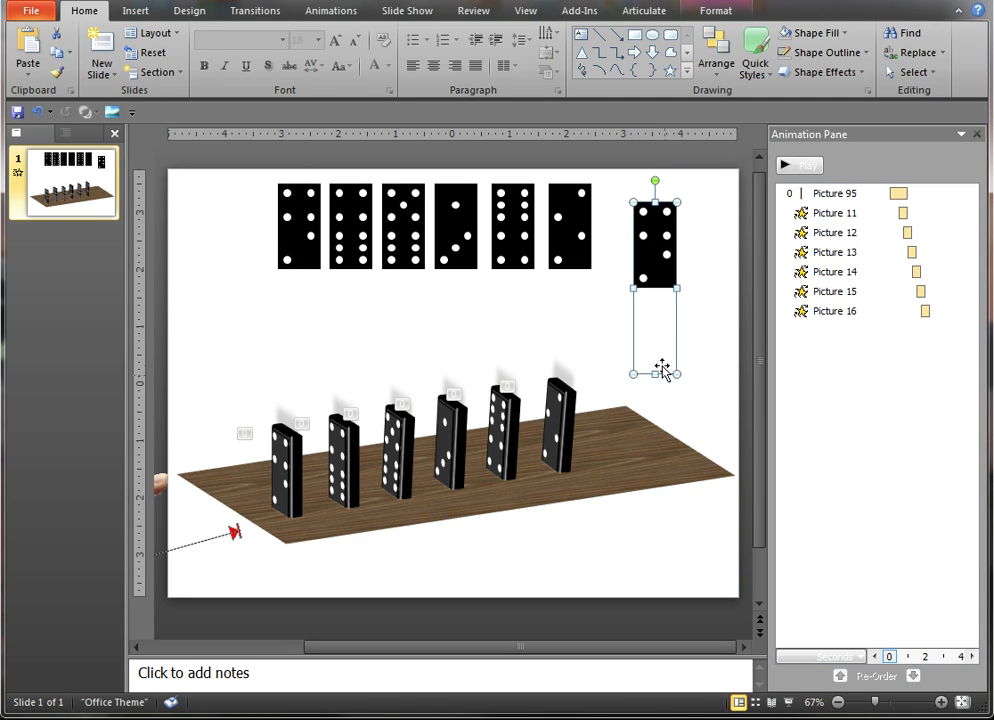
left_click(717, 348)
key("Tab")
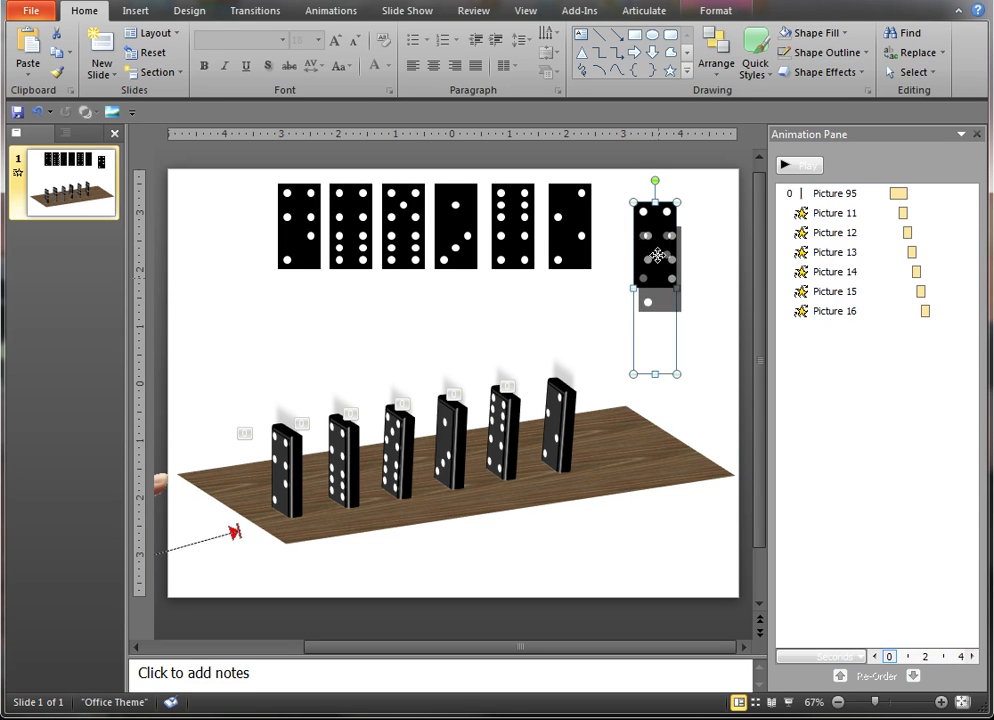
left_click_drag(659, 251, 659, 280)
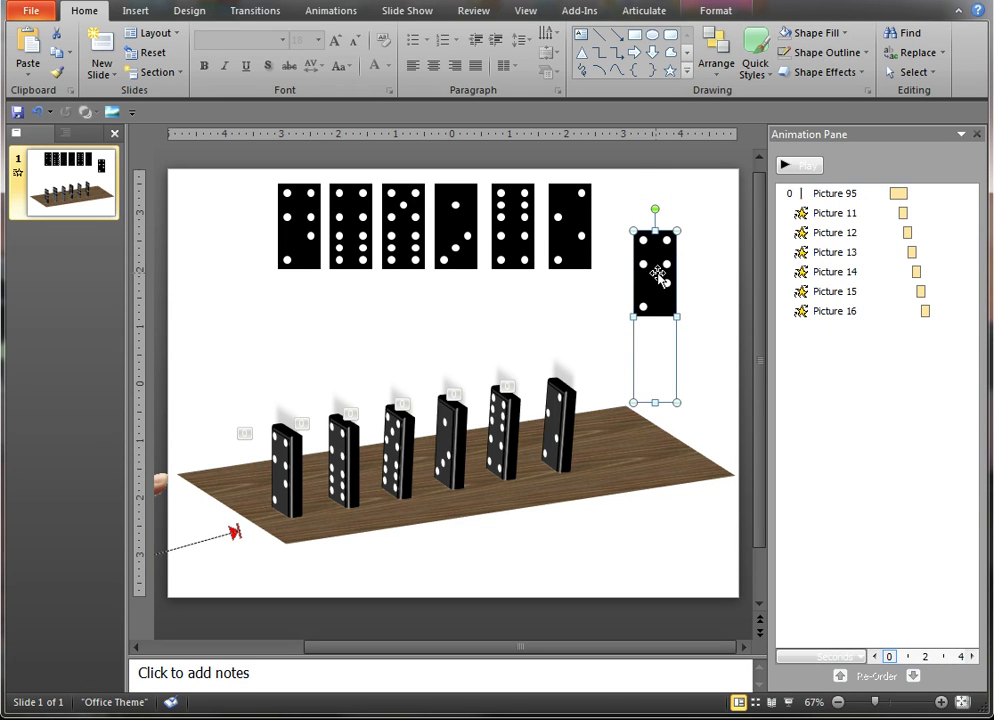
Give the spare domino picture the Preset 12 3-D effect
left_click(720, 11)
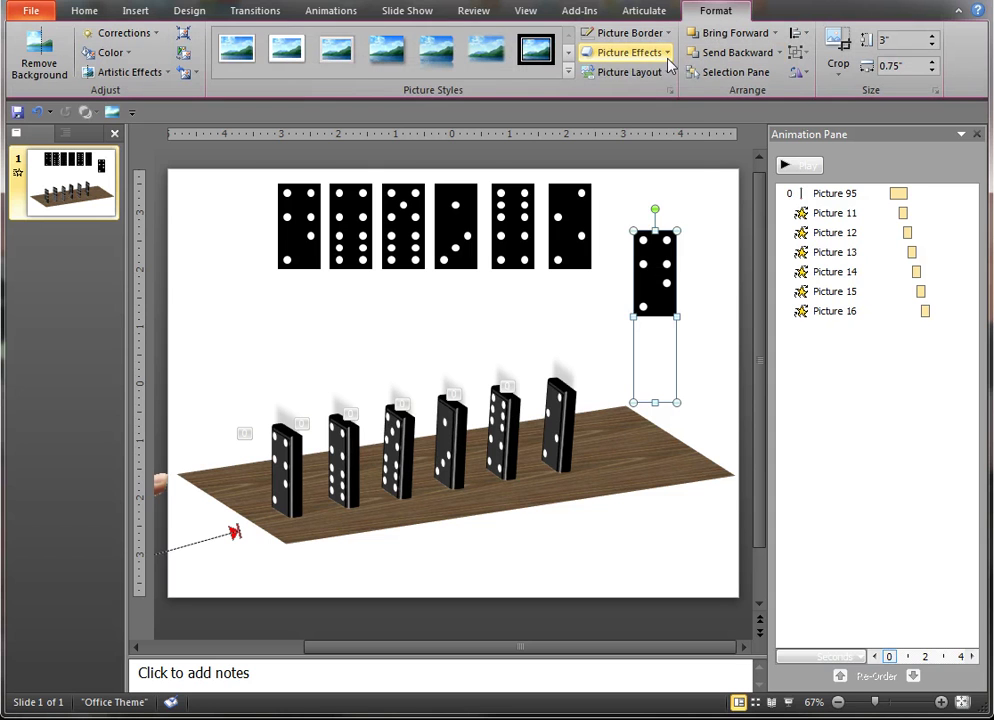
left_click(669, 62)
mouse_move(673, 100)
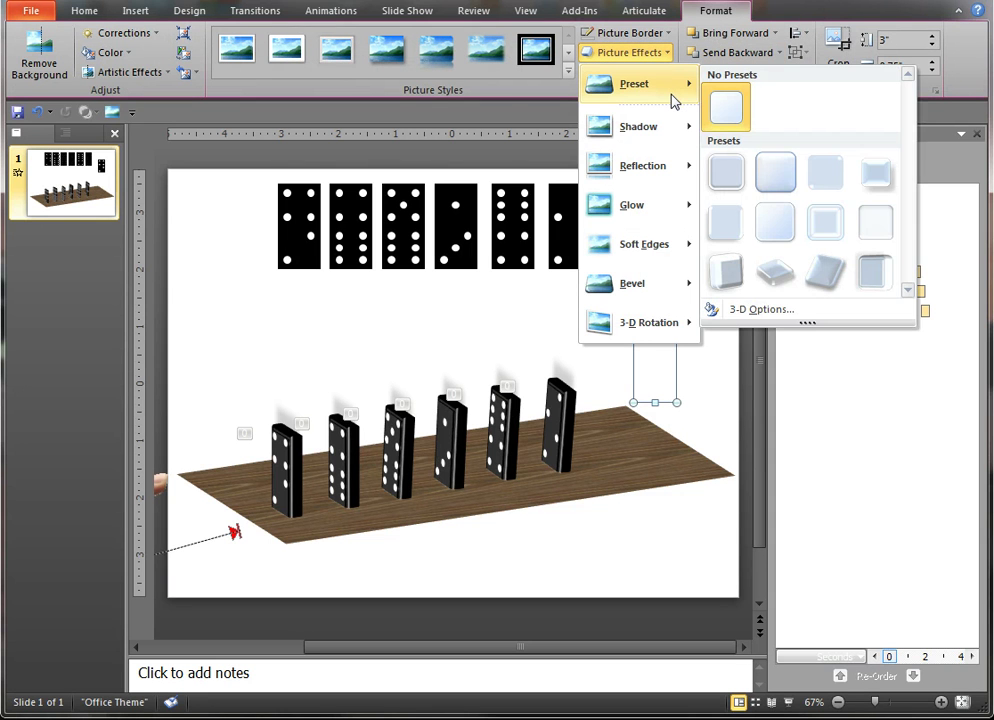
left_click(881, 279)
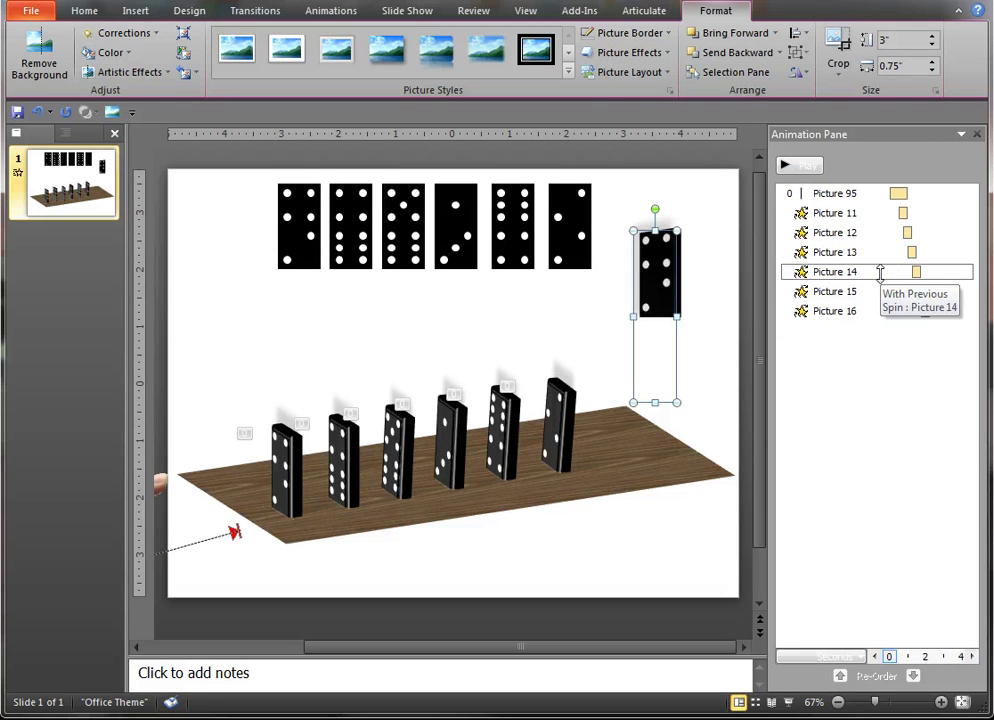
left_click(729, 277)
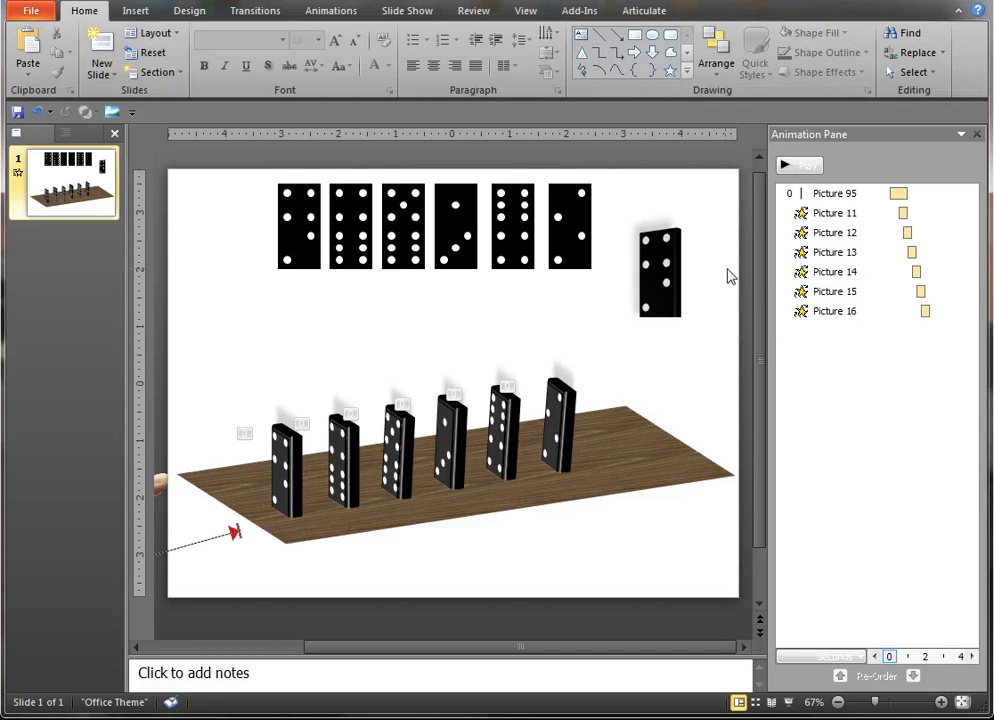
Tilt the spare domino with the Off Axis 1 Left 3-D rotation
left_click(670, 262)
left_click(664, 58)
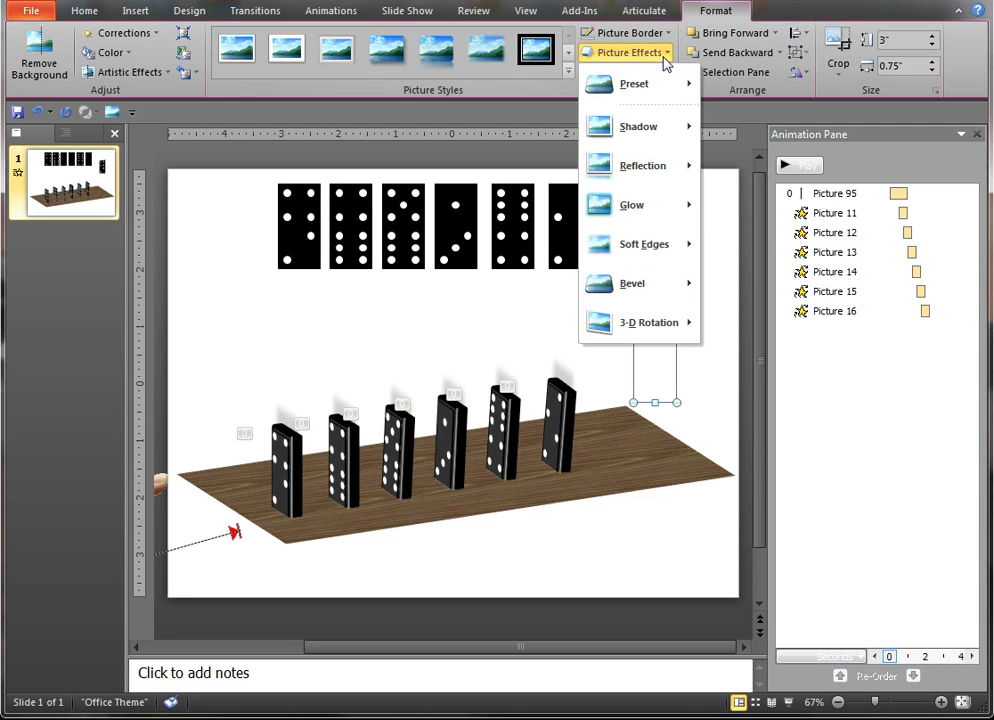
mouse_move(657, 333)
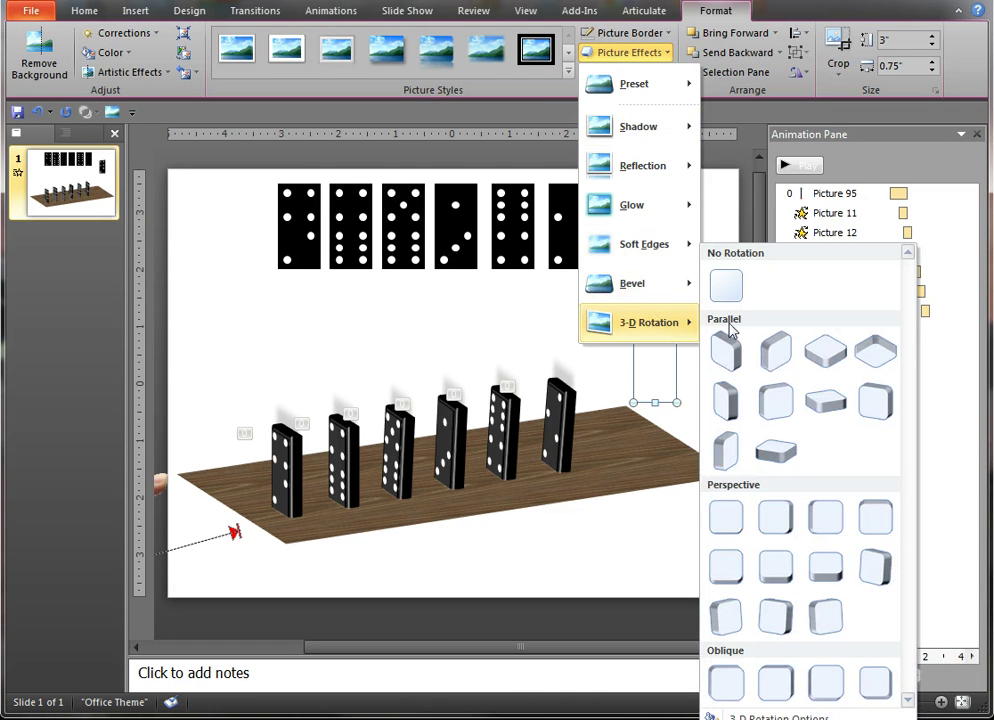
left_click(727, 412)
left_click(710, 406)
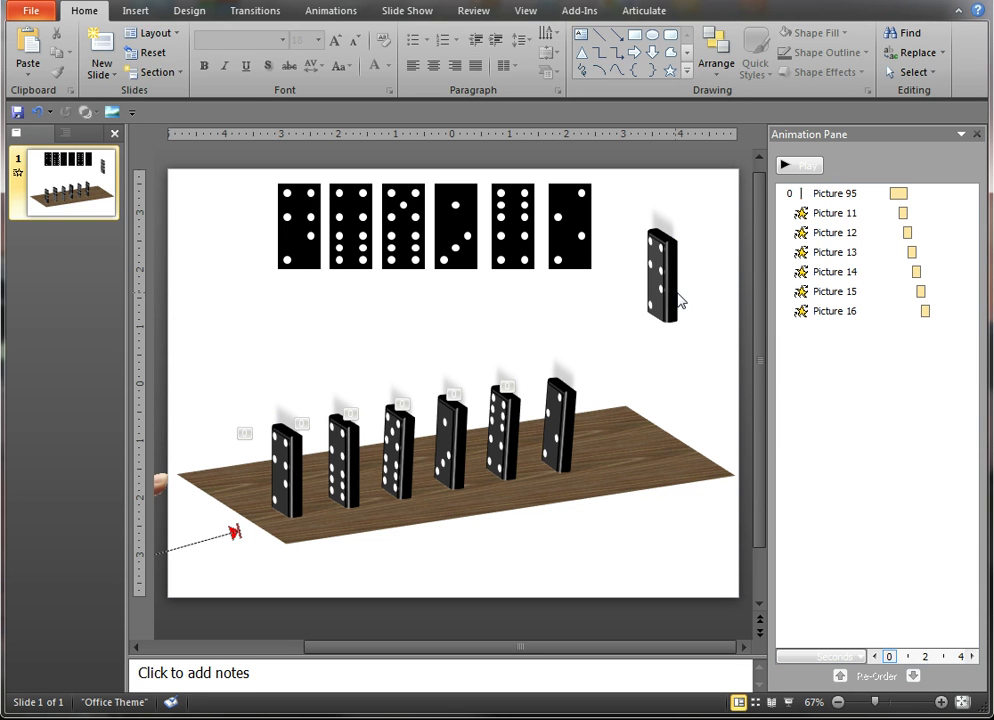
left_click(660, 268)
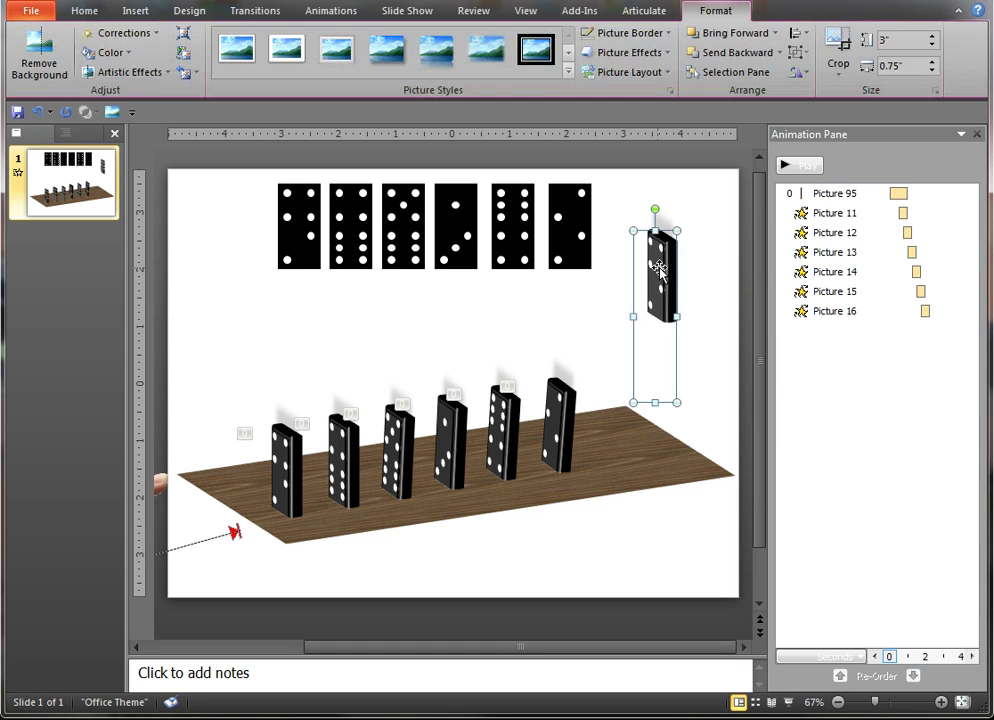
Delete the spare tilted domino and click away from the table picture
key("Delete")
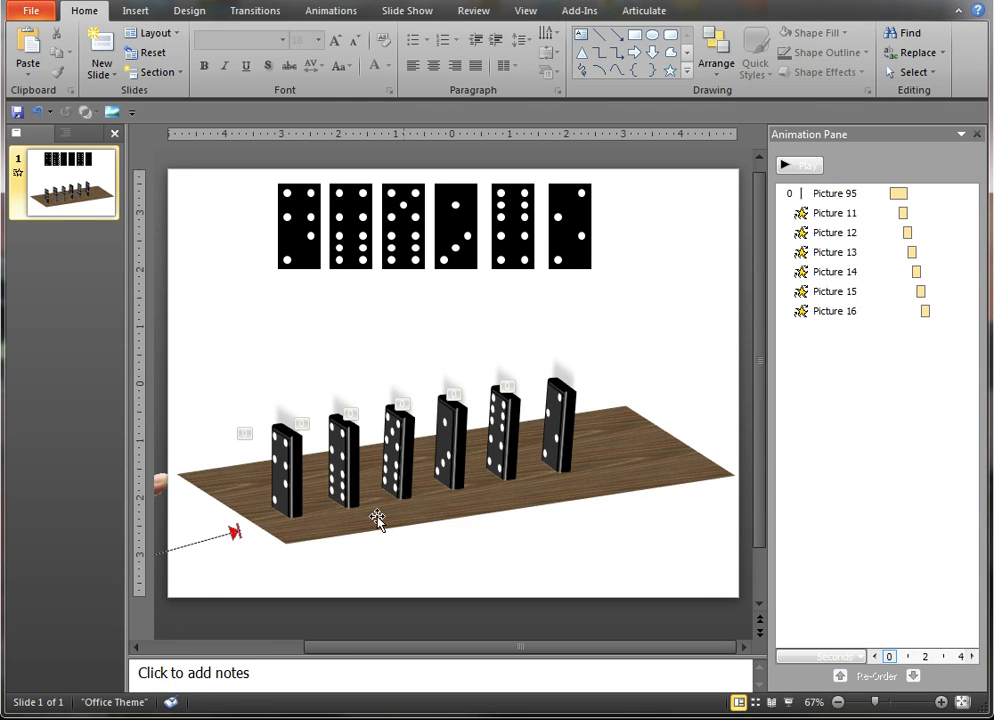
left_click(626, 467)
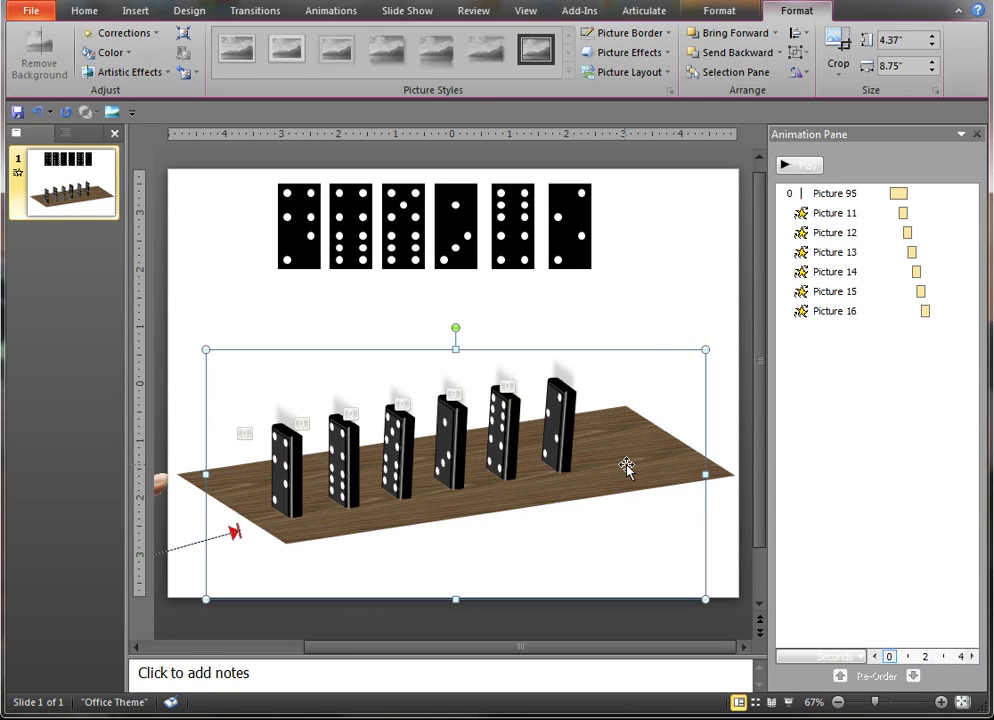
left_click(664, 331)
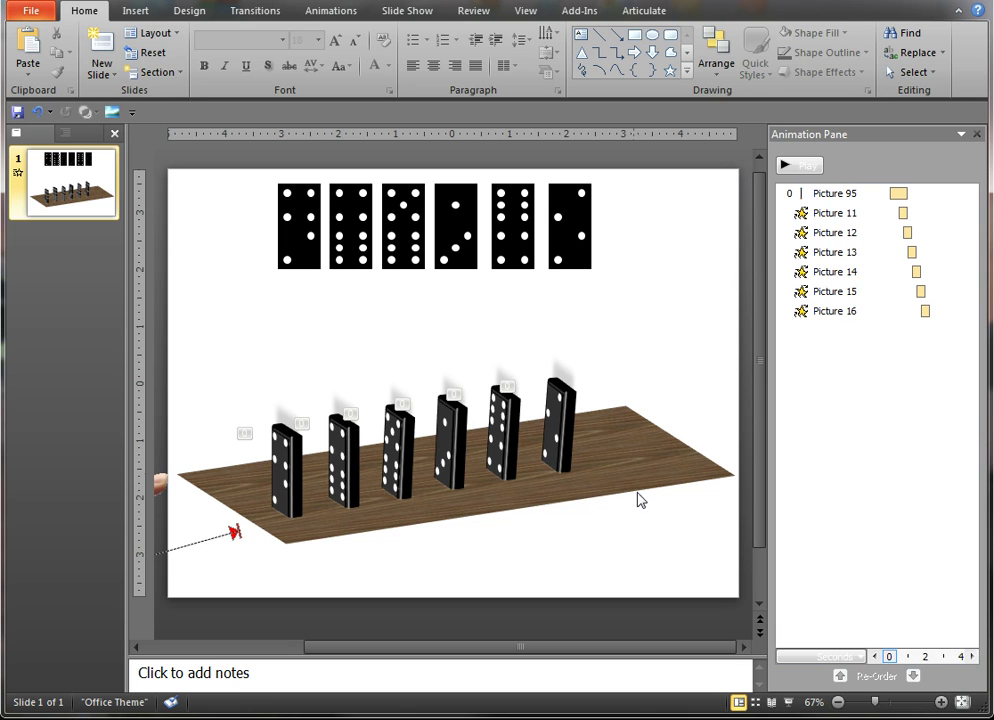
Inspect the first table domino's Spin options: 60° Clockwise, With Previous, 0.5 s delay, then cancel
left_click(286, 502)
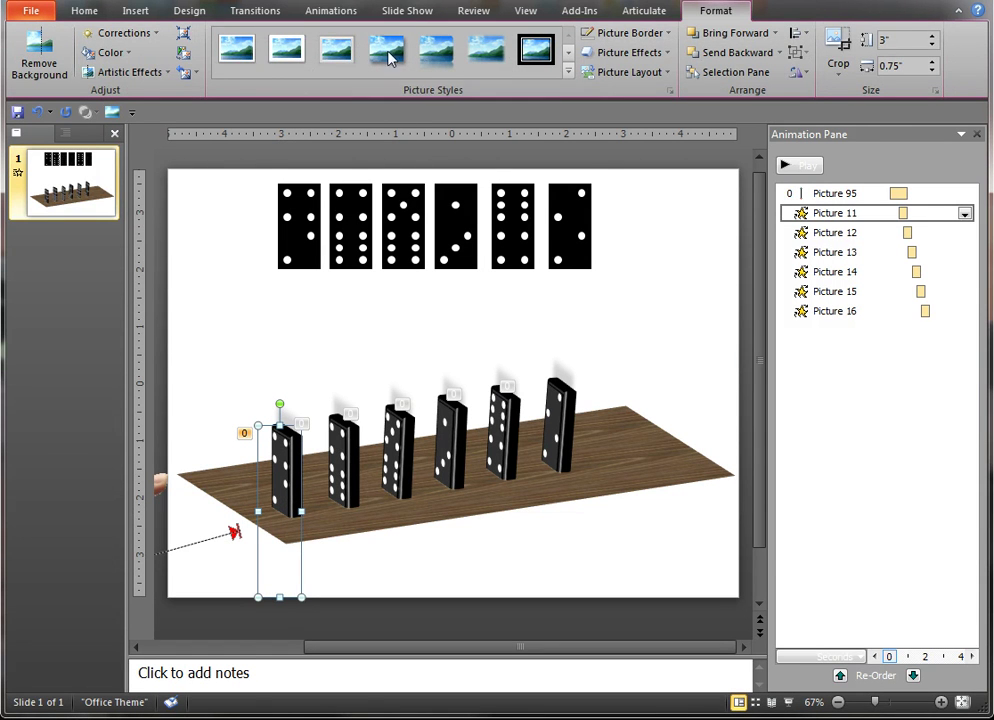
left_click(344, 14)
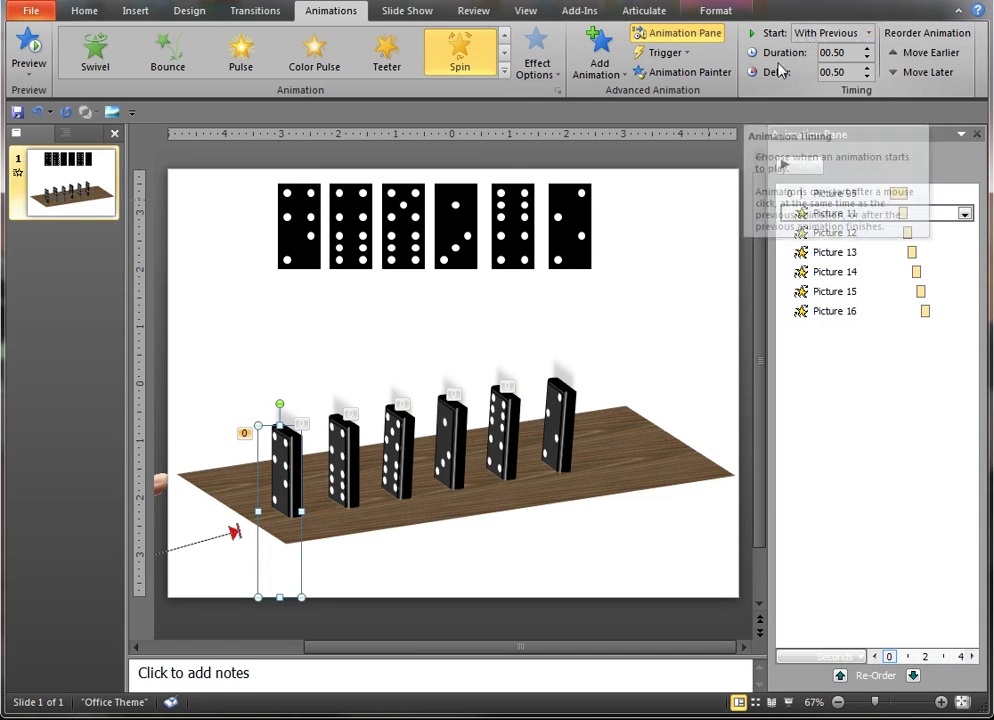
left_click(964, 213)
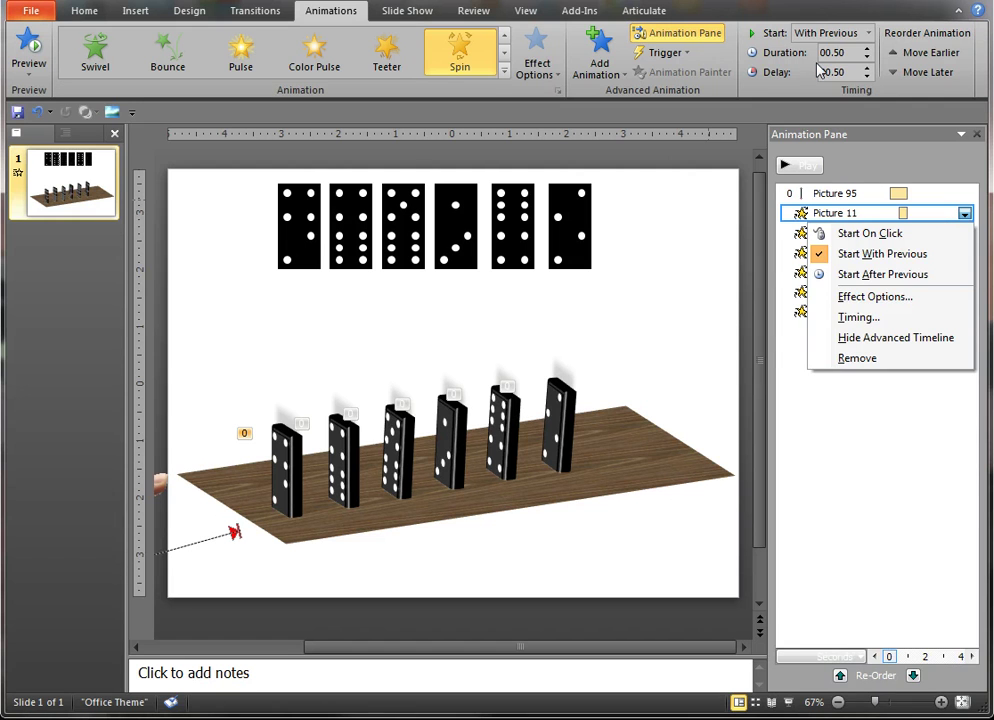
left_click(884, 299)
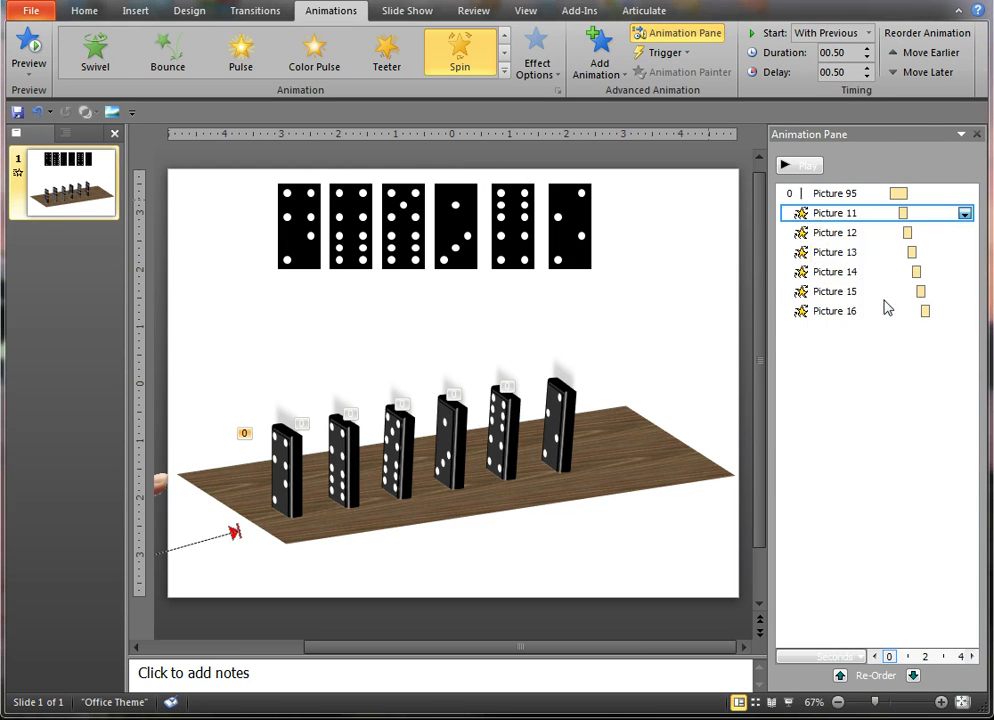
left_click_drag(675, 148, 717, 128)
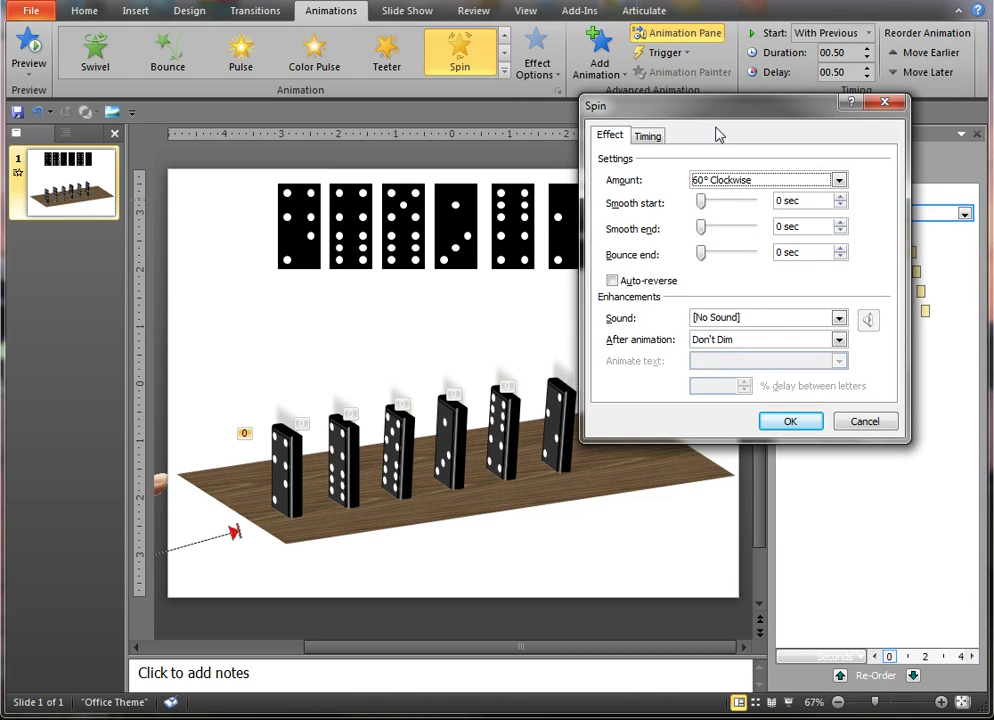
left_click(650, 138)
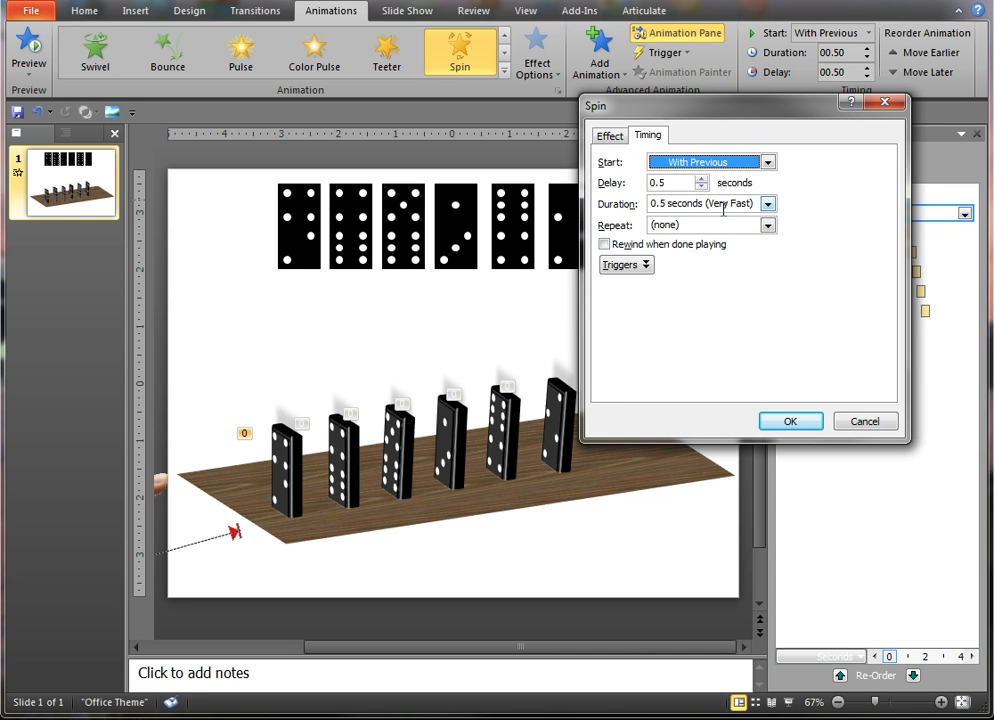
left_click(609, 136)
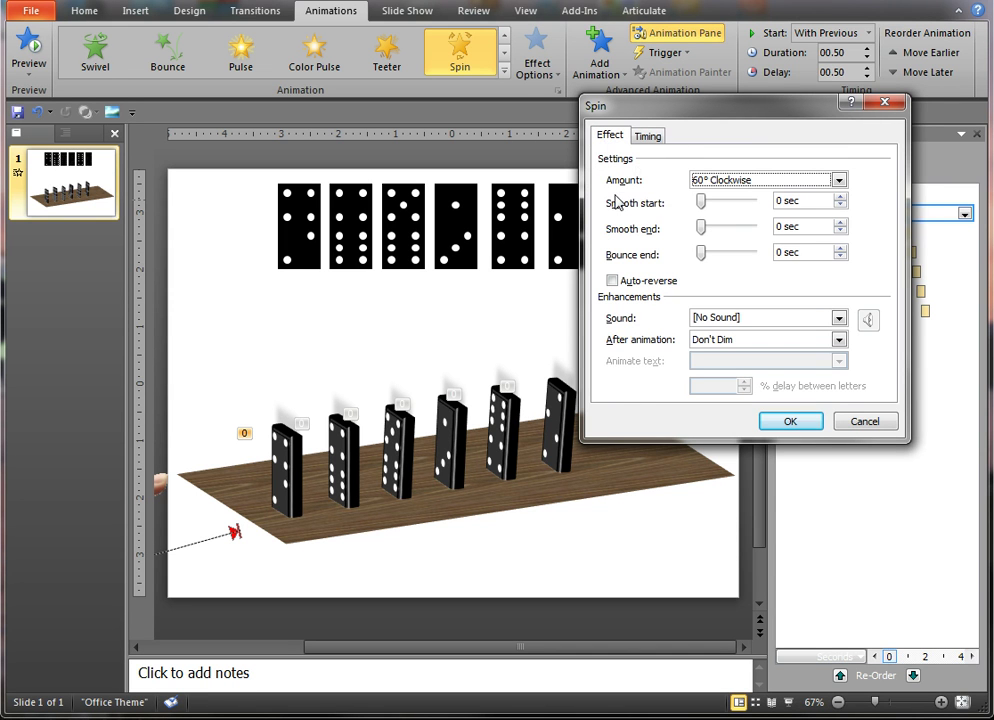
left_click(745, 185)
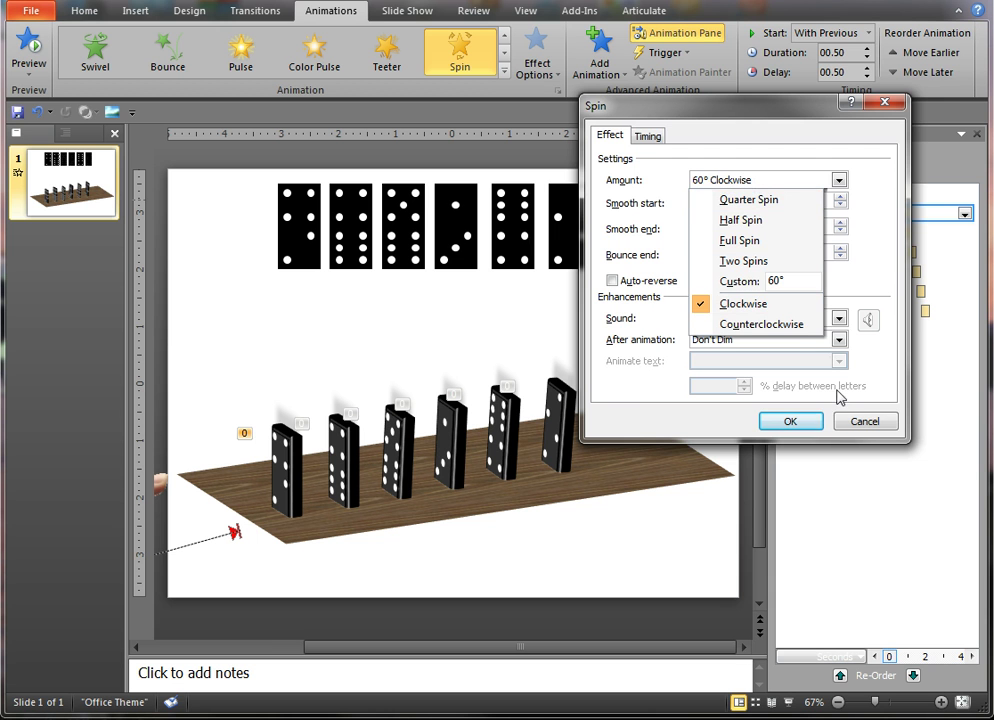
left_click(862, 424)
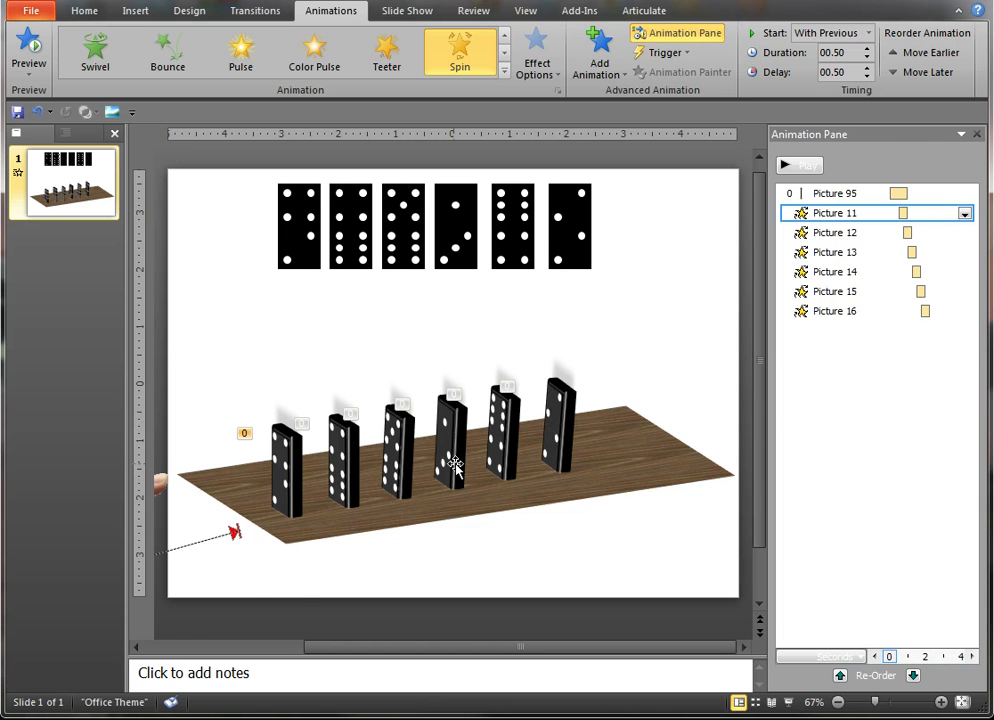
Check the 0.5, 0.75 and 1.00 s delays of Pictures 11–13, then preview the sequence
left_click(308, 463)
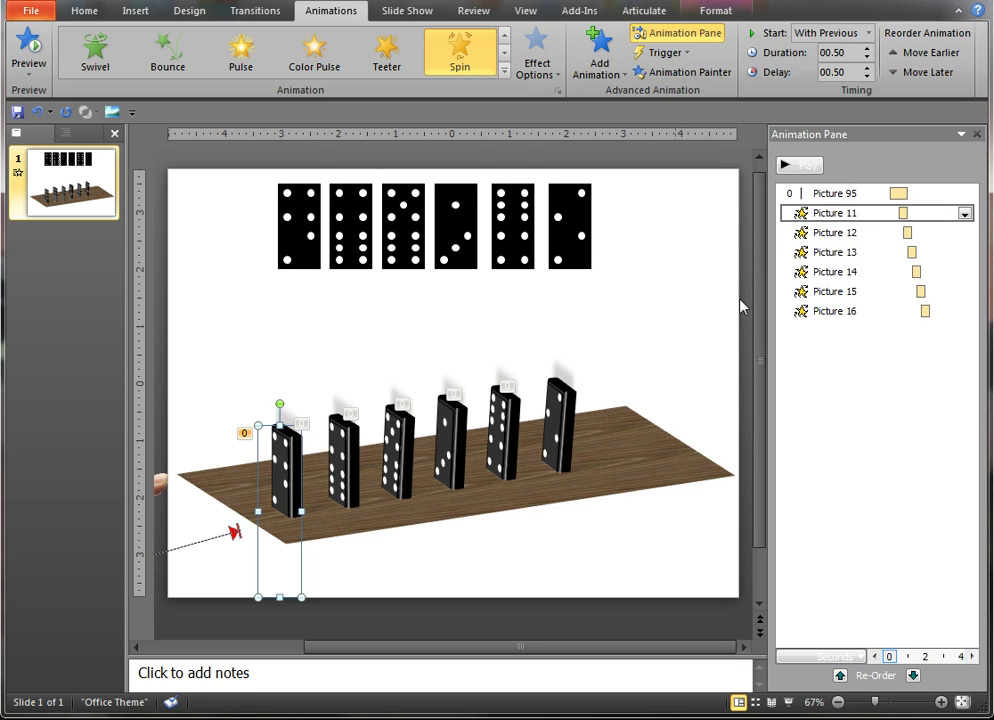
left_click(831, 232)
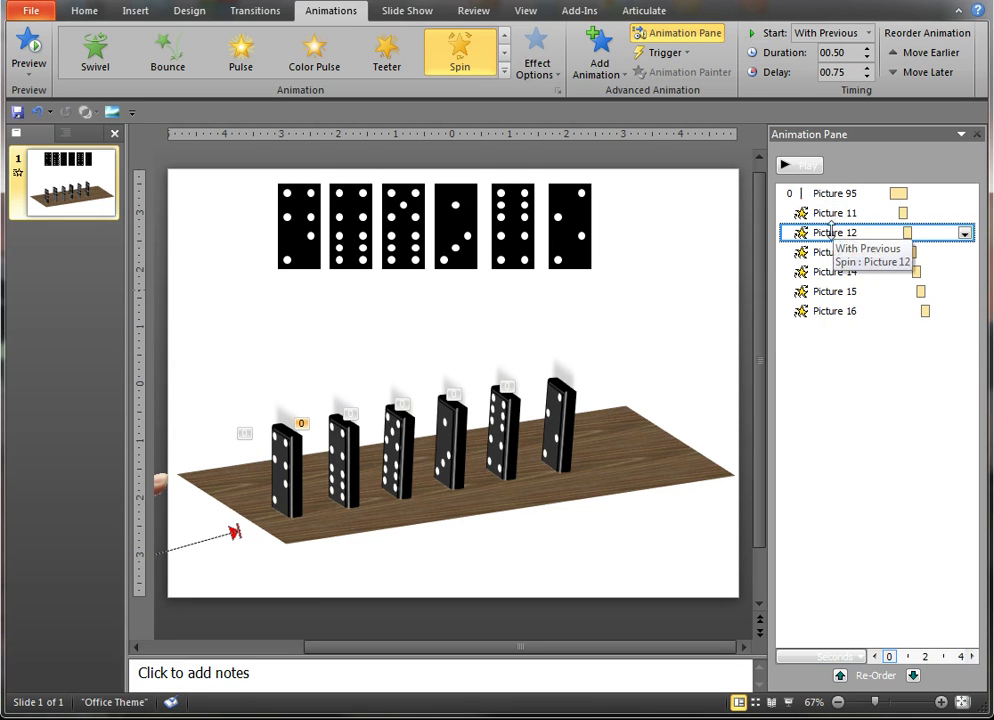
left_click(831, 252)
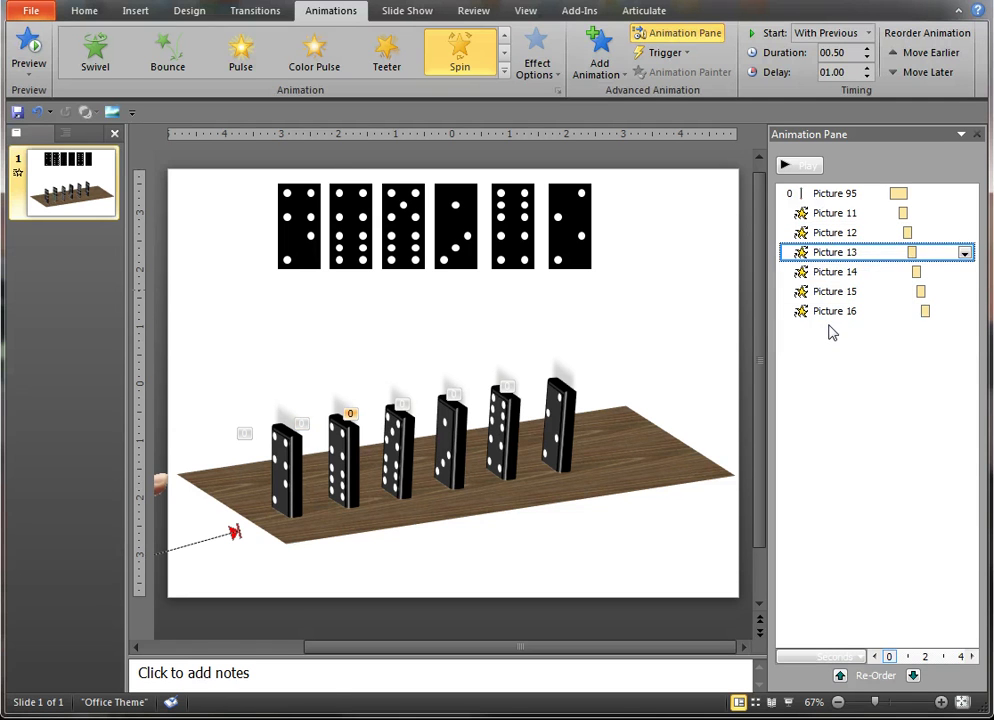
left_click(28, 45)
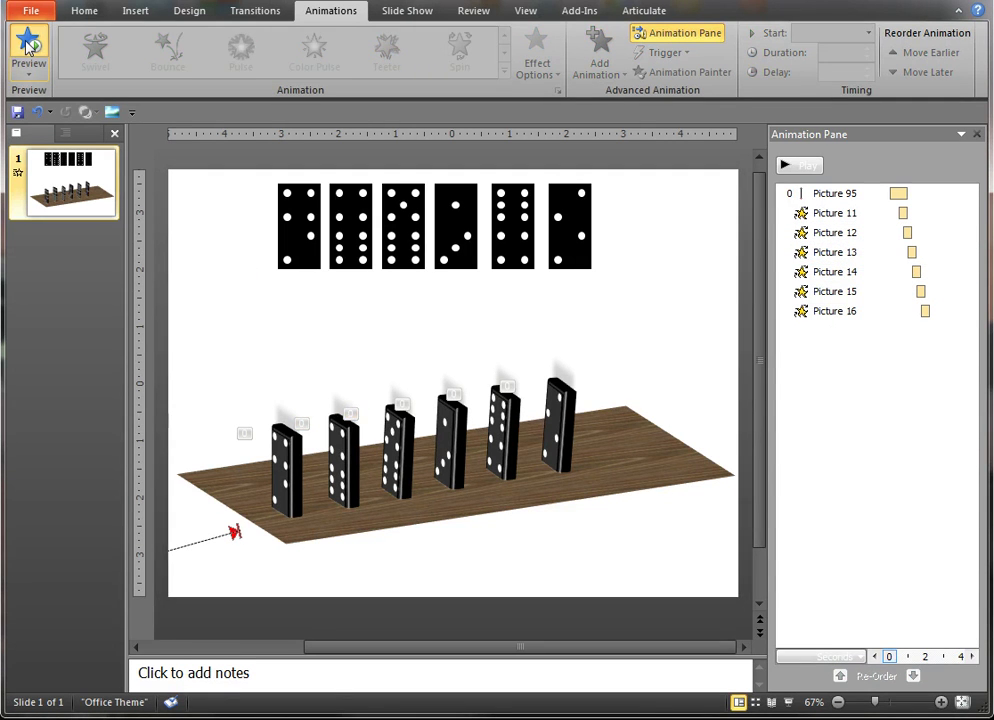